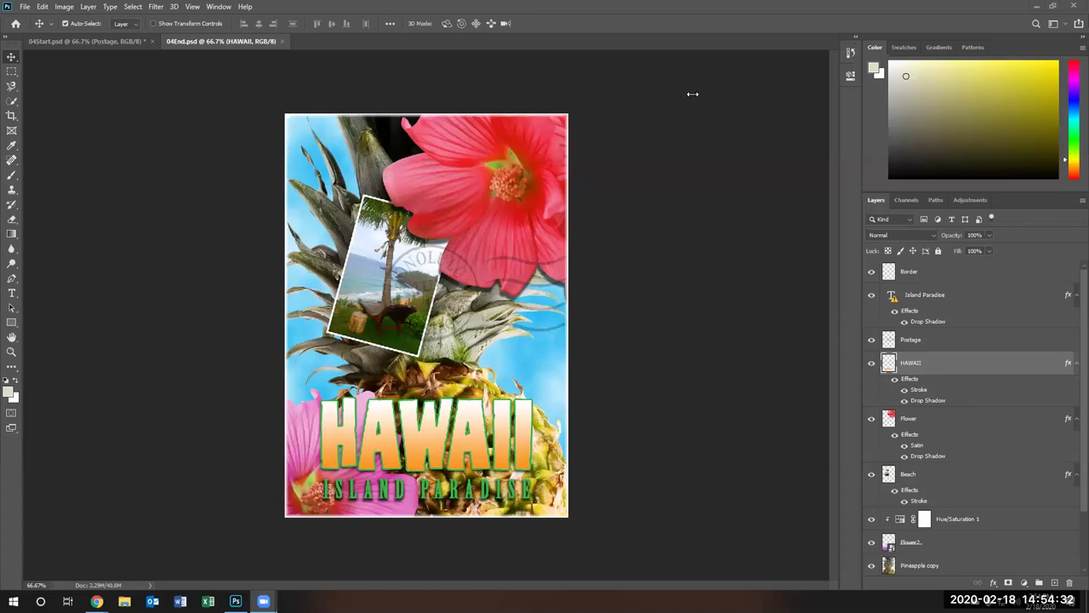
Step: Zoom the Hawaii postcard to 80.7% and scroll through the Layers panel to review its layers
key(ctrl+0)
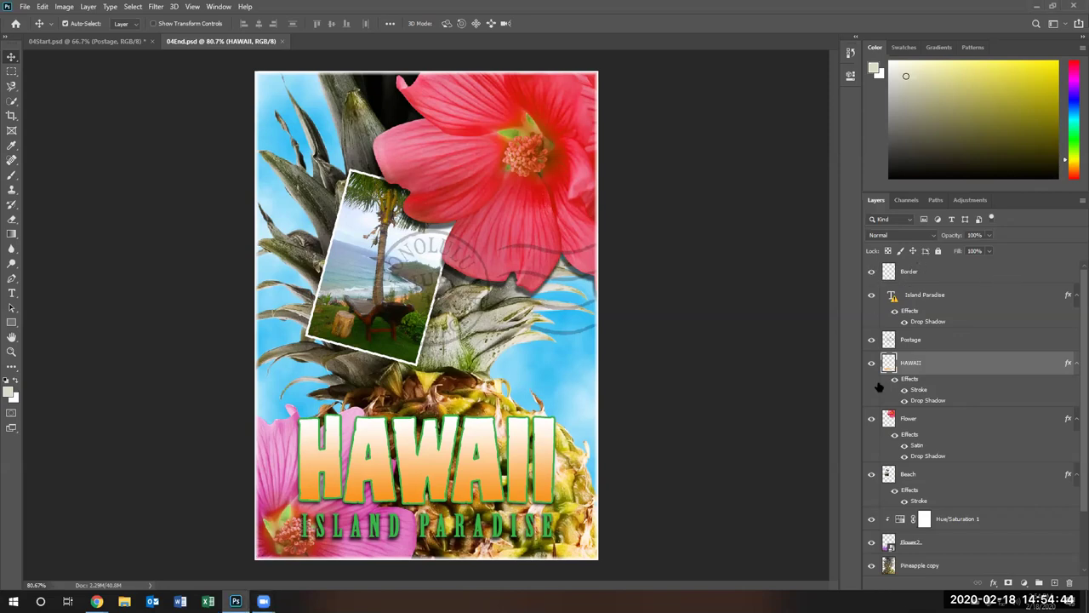
scroll(1074, 423, down, 3)
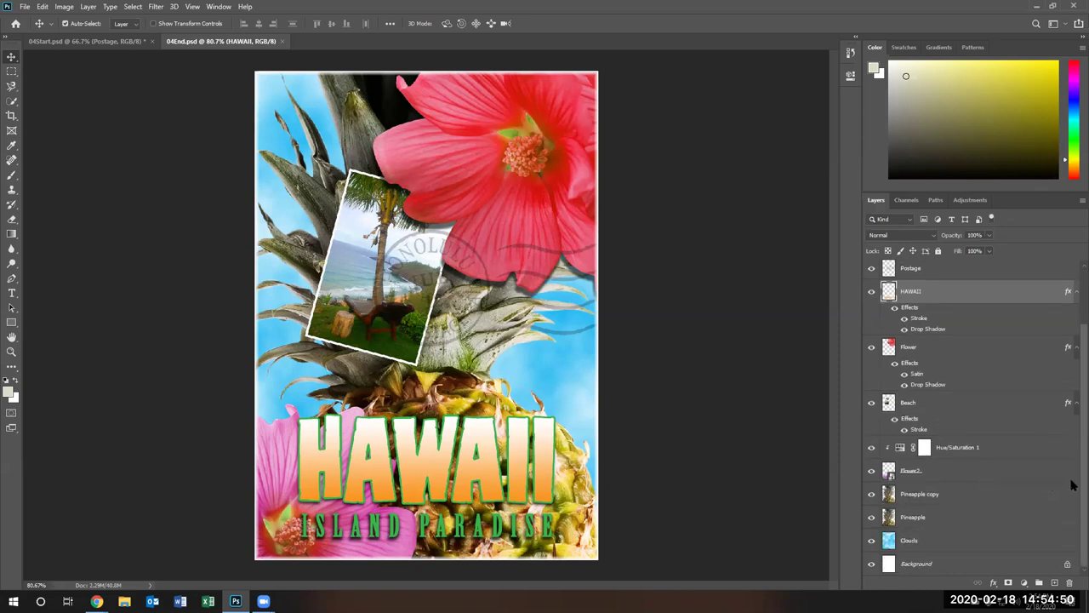
scroll(1072, 479, up, 3)
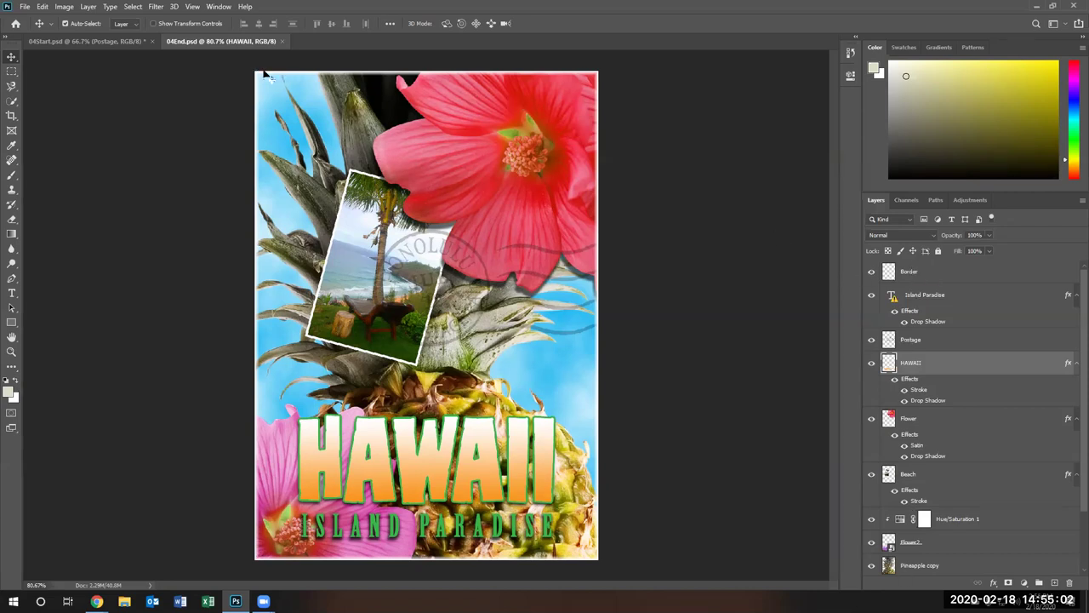
Step: Toggle the Border and Island Paradise layers off and on to see what each shows
click(871, 272)
click(871, 271)
click(871, 272)
click(872, 295)
click(871, 296)
click(871, 295)
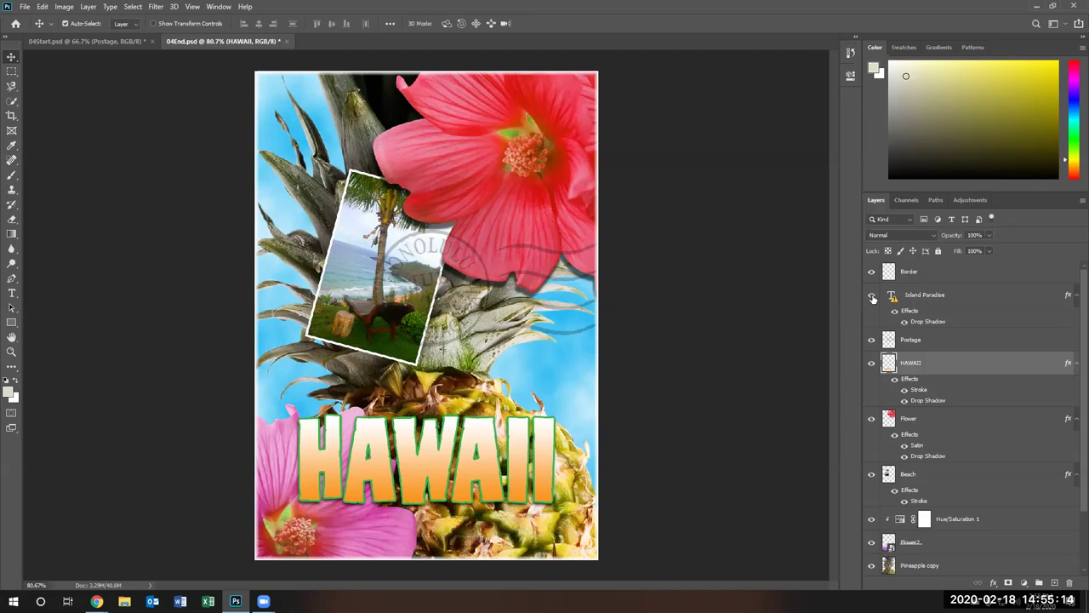
click(872, 295)
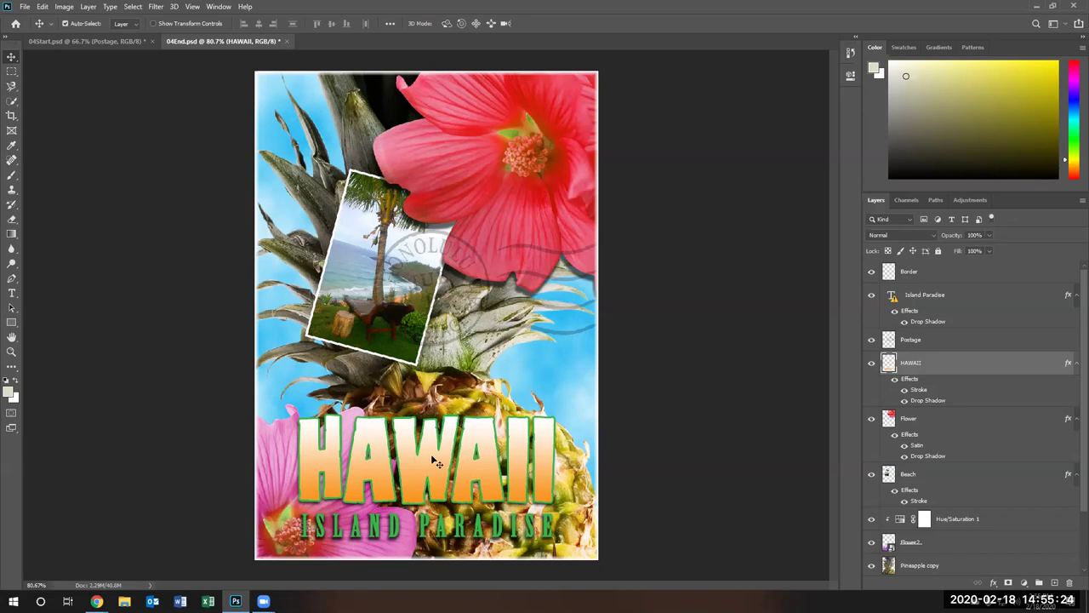
Step: Hide and reshow the Postage stamp, then move the HAWAII layer above Border
click(872, 340)
click(871, 340)
drag(912, 366, 904, 263)
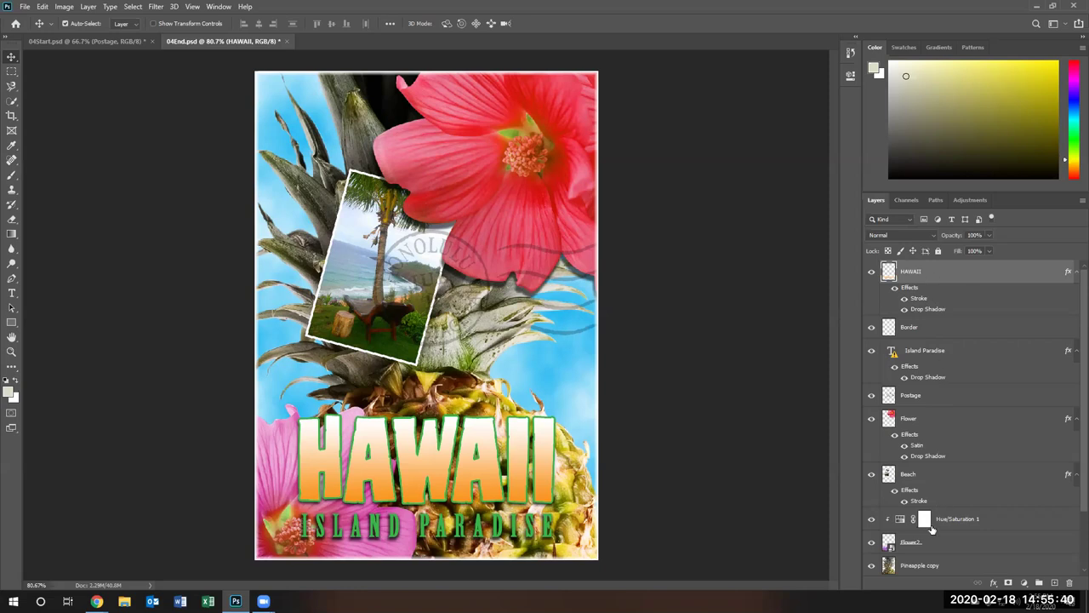
Step: Undo the HAWAII move, then move Postage above Border and back to just below it
key(ctrl+z)
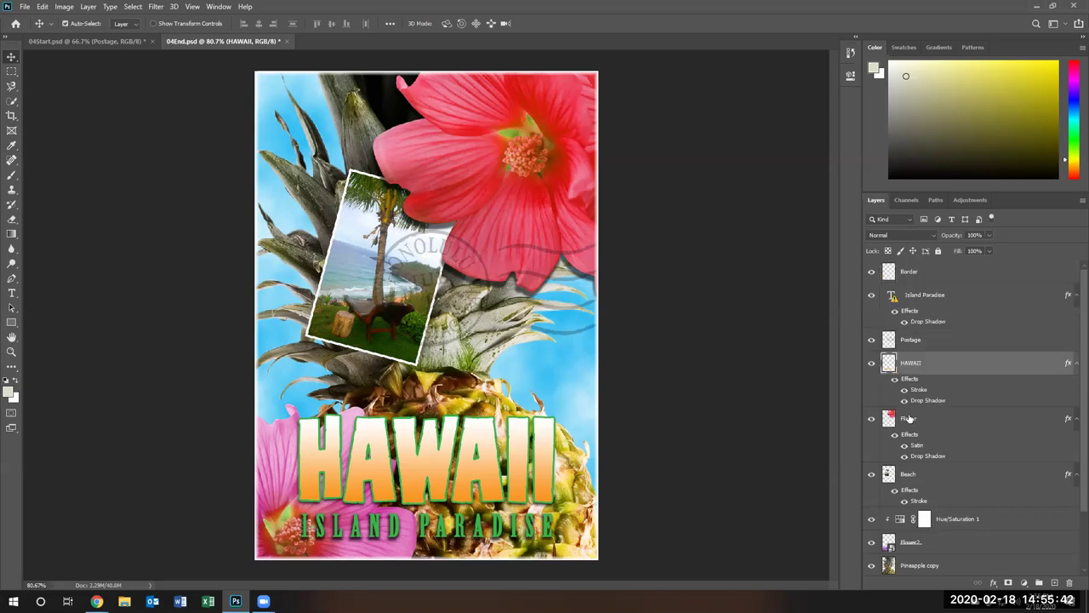
click(923, 342)
drag(924, 343, 926, 269)
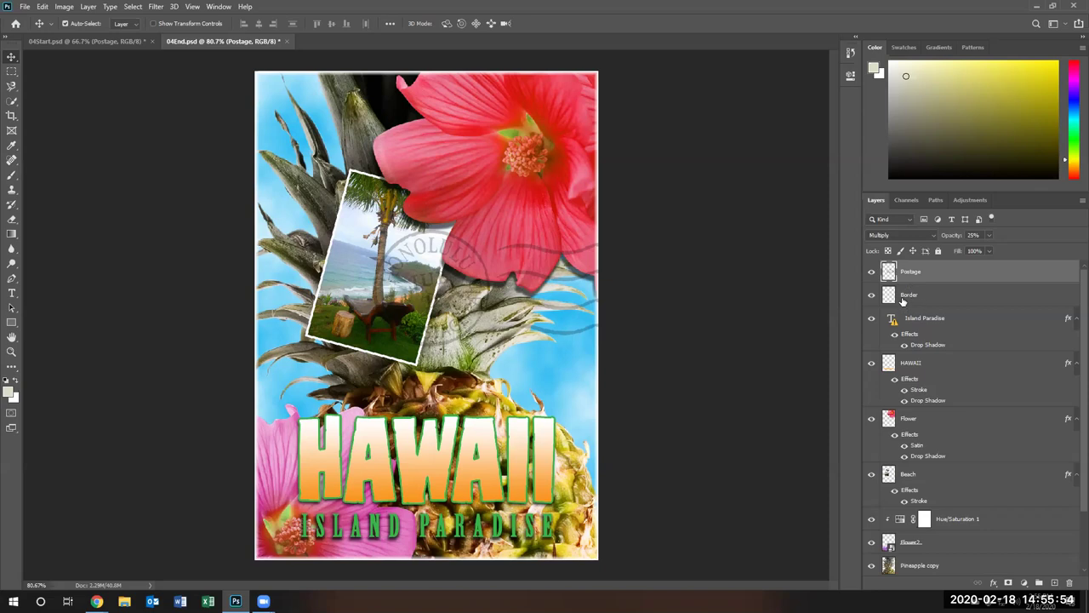
drag(920, 275, 919, 304)
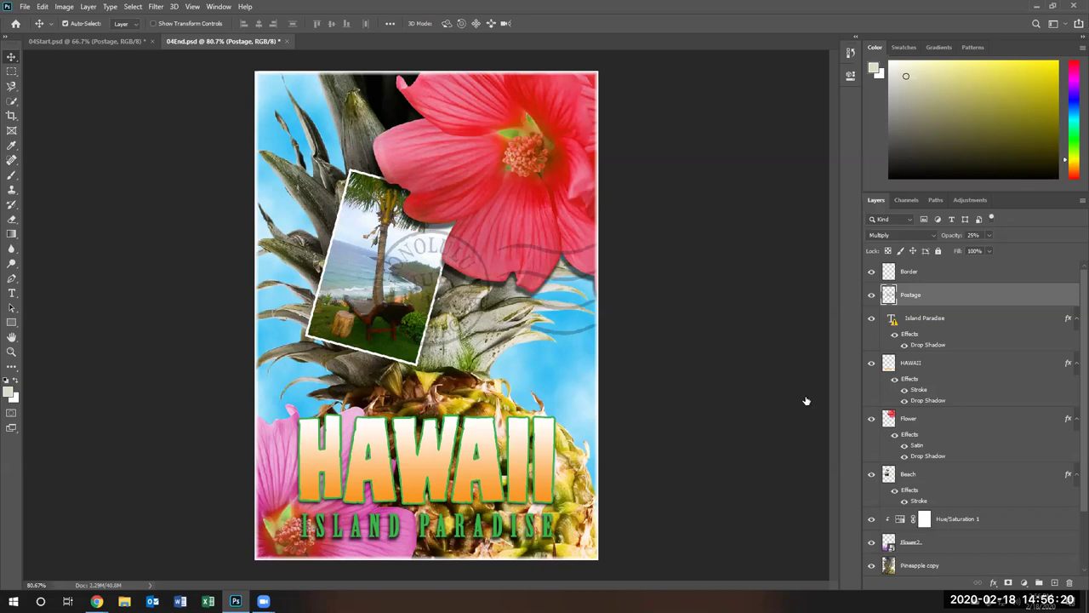
scroll(1074, 377, down, 3)
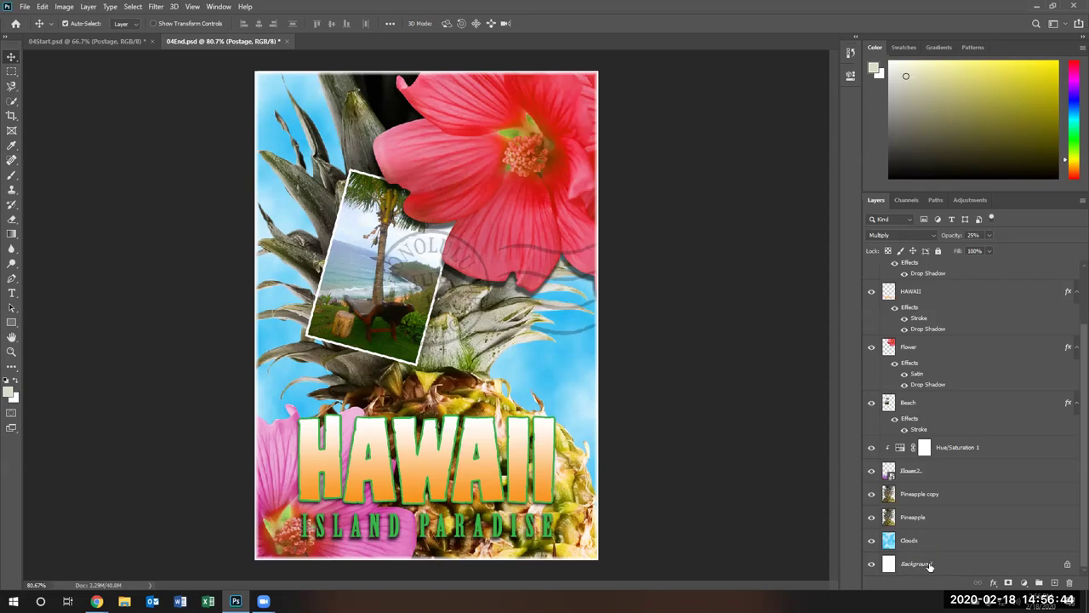
click(871, 542)
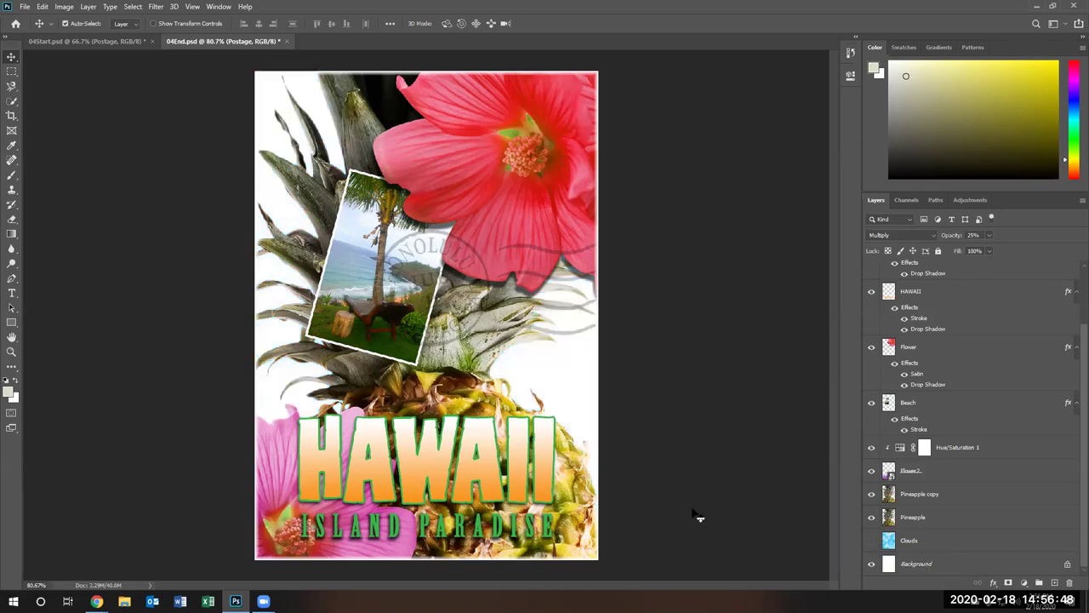
click(871, 541)
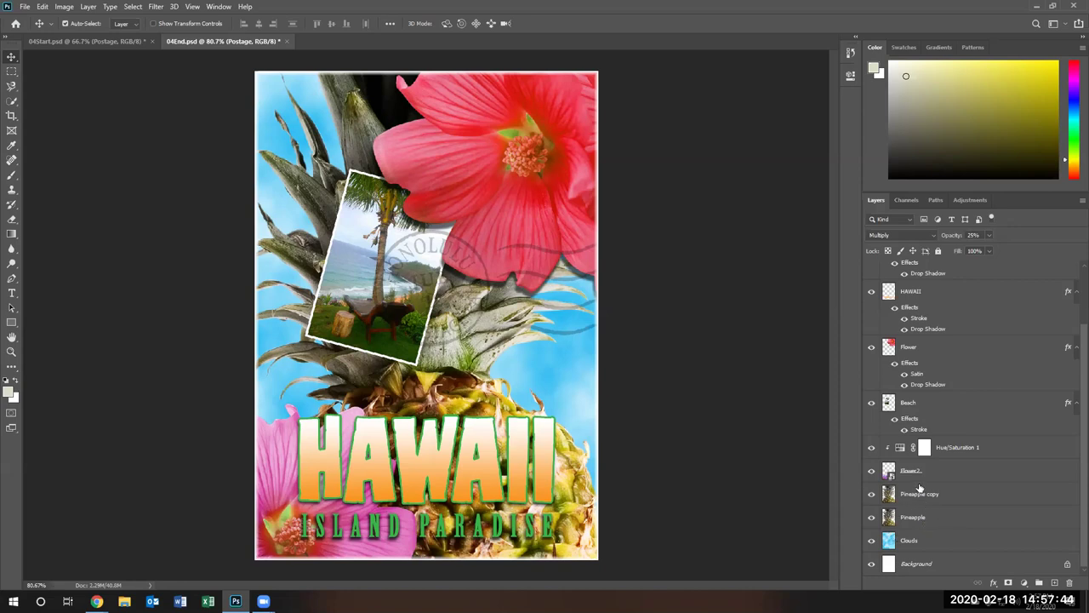
Step: Switch off visibility of the Background layer at the bottom of the stack
click(871, 564)
Step: Toggle the Flower2 layer's visibility off and on, then select it
click(872, 474)
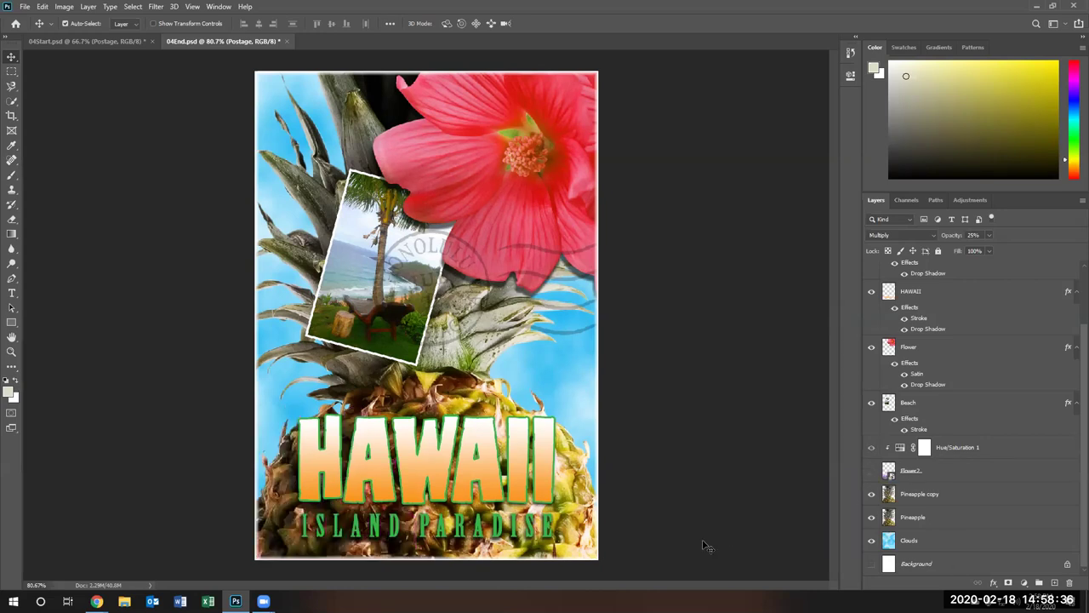
click(871, 473)
click(954, 472)
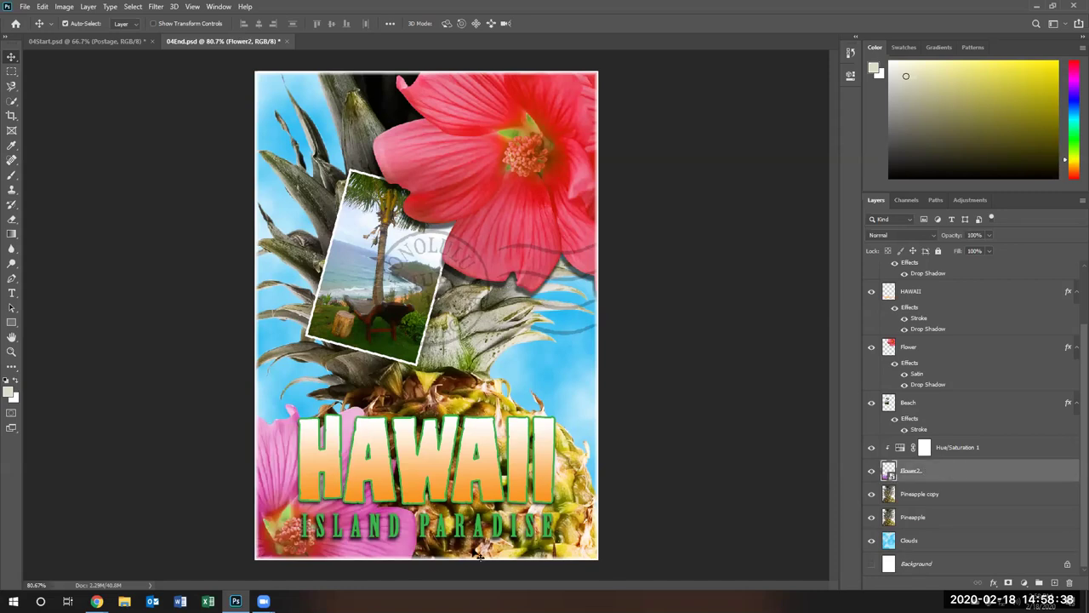
Step: Drag the pink flower up and right in several moves until it sits higher on the postcard
drag(271, 482, 291, 434)
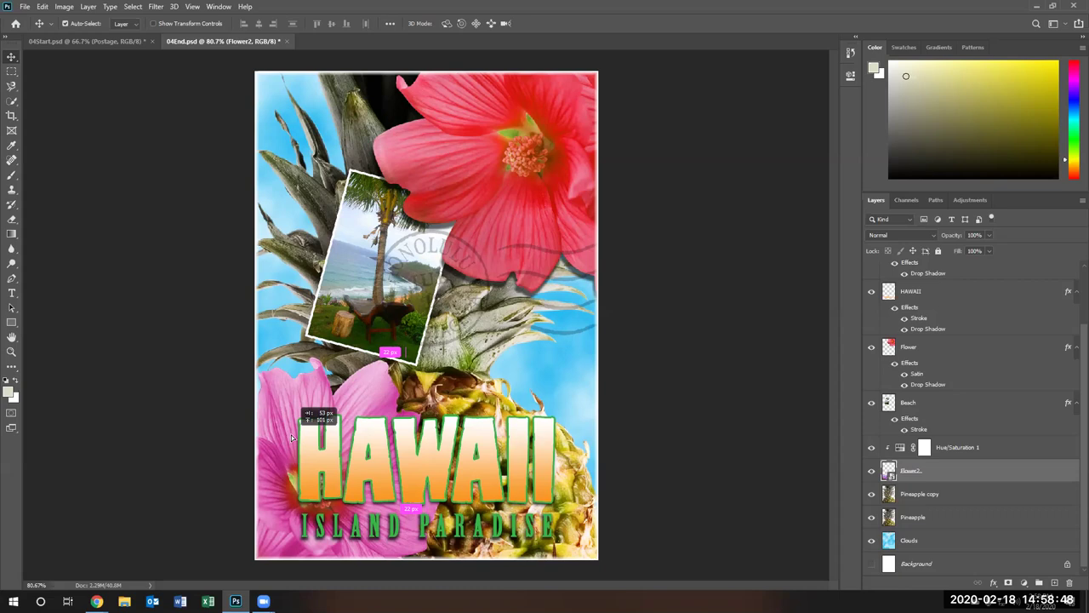
drag(291, 436, 311, 381)
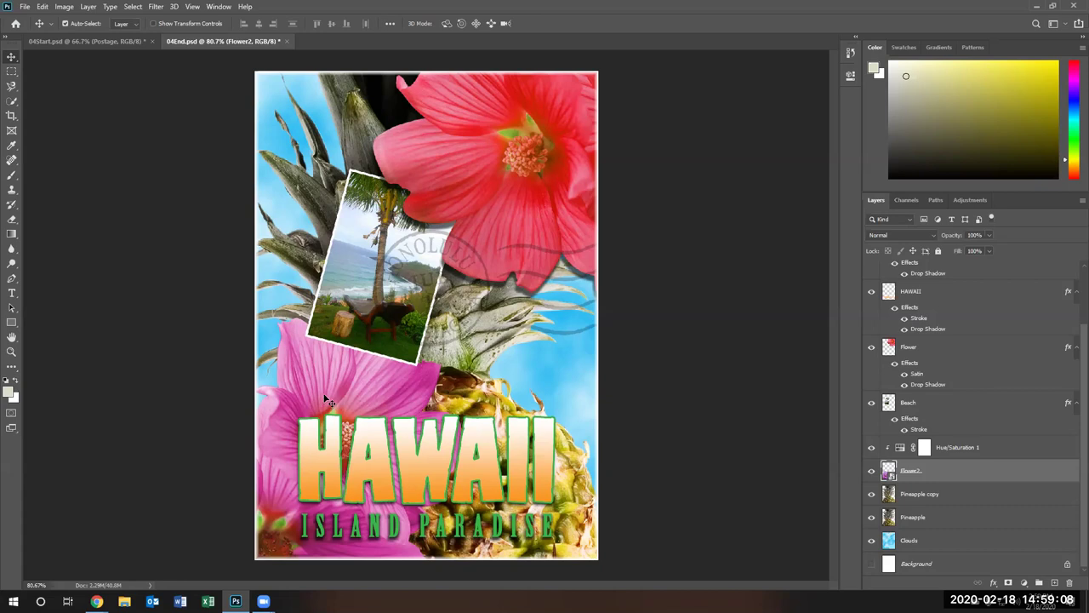
drag(331, 402, 427, 312)
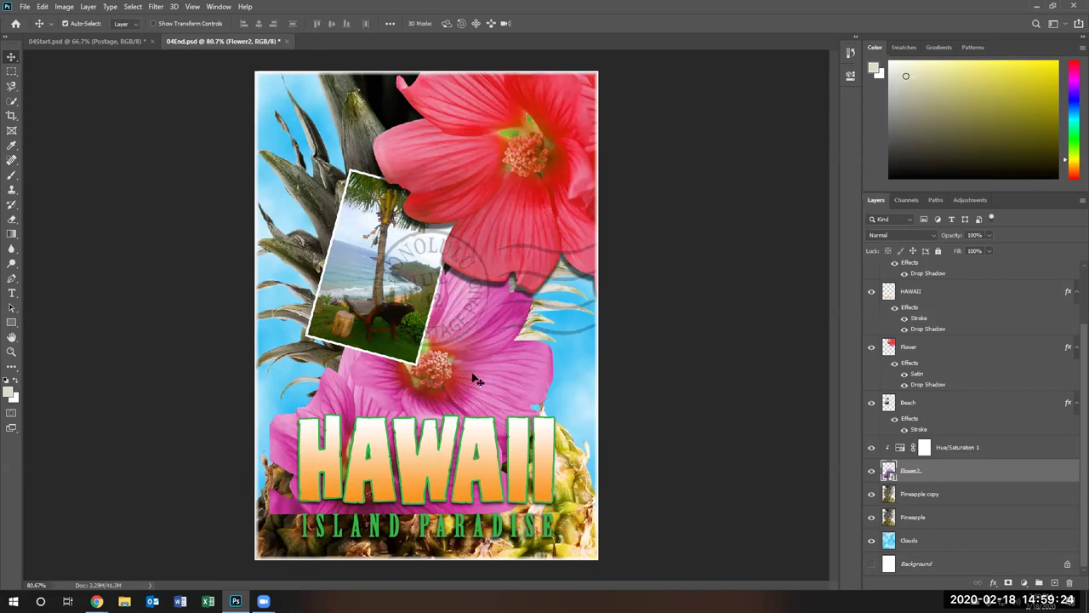
drag(492, 388, 552, 422)
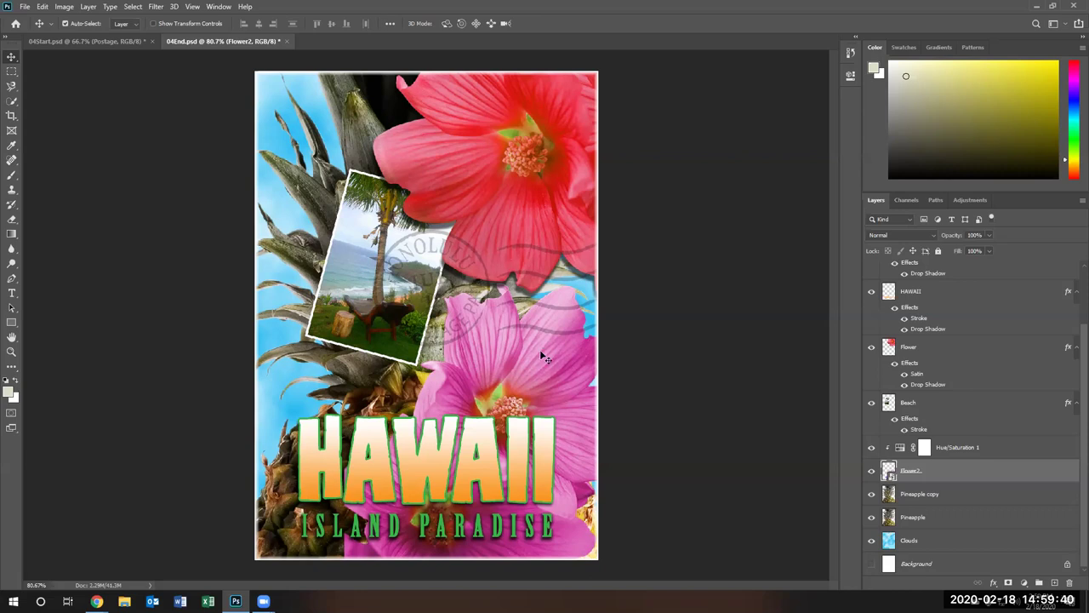
drag(517, 360, 491, 312)
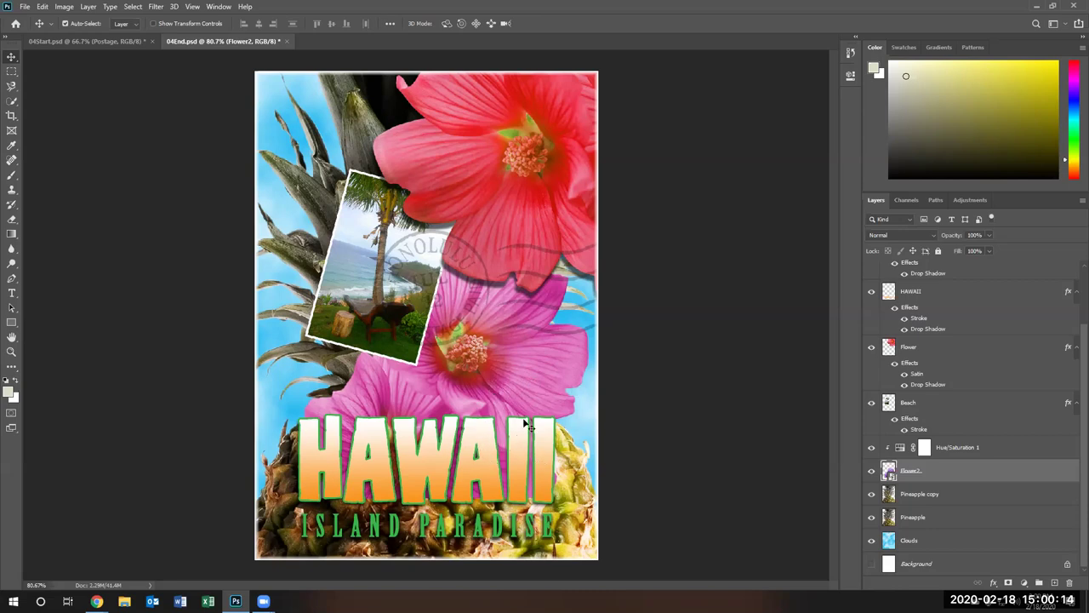
Step: Move the HAWAII title up to mid-page over the beach photo, then select the Postage layer
click(421, 468)
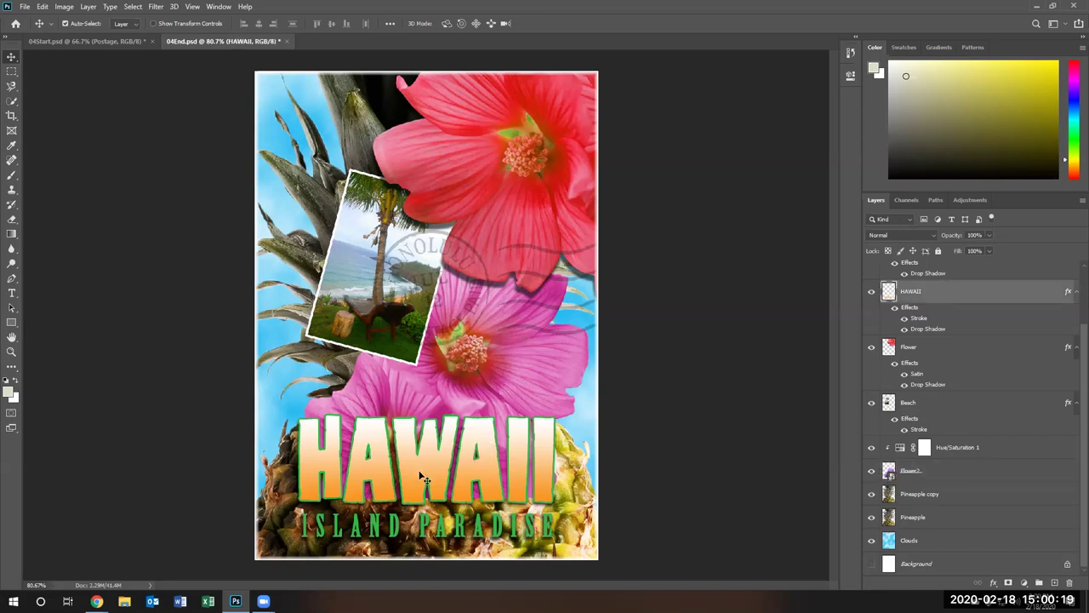
drag(426, 479, 435, 311)
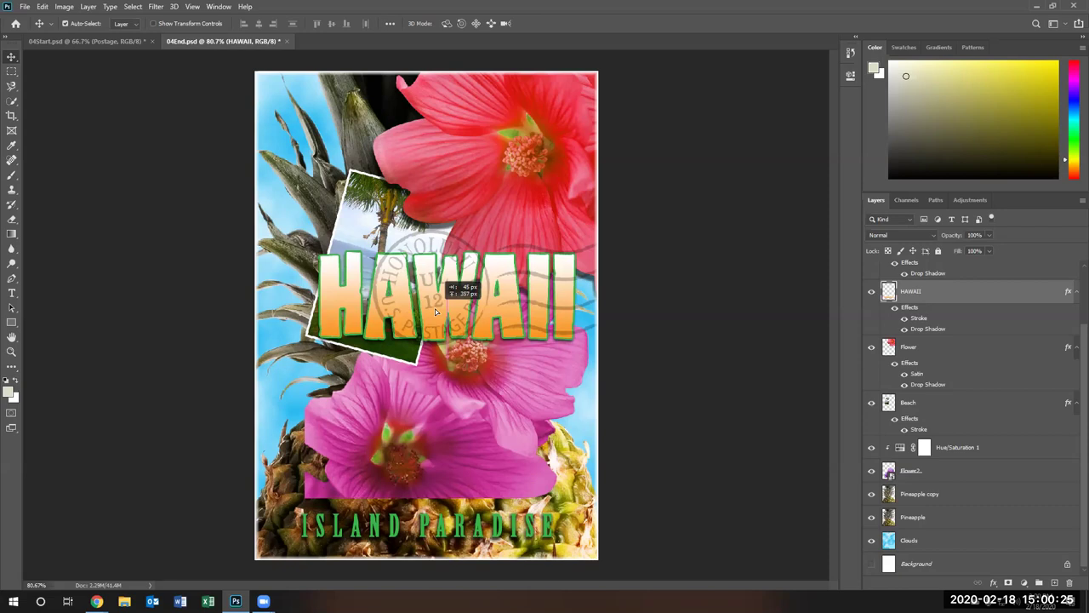
drag(435, 311, 436, 313)
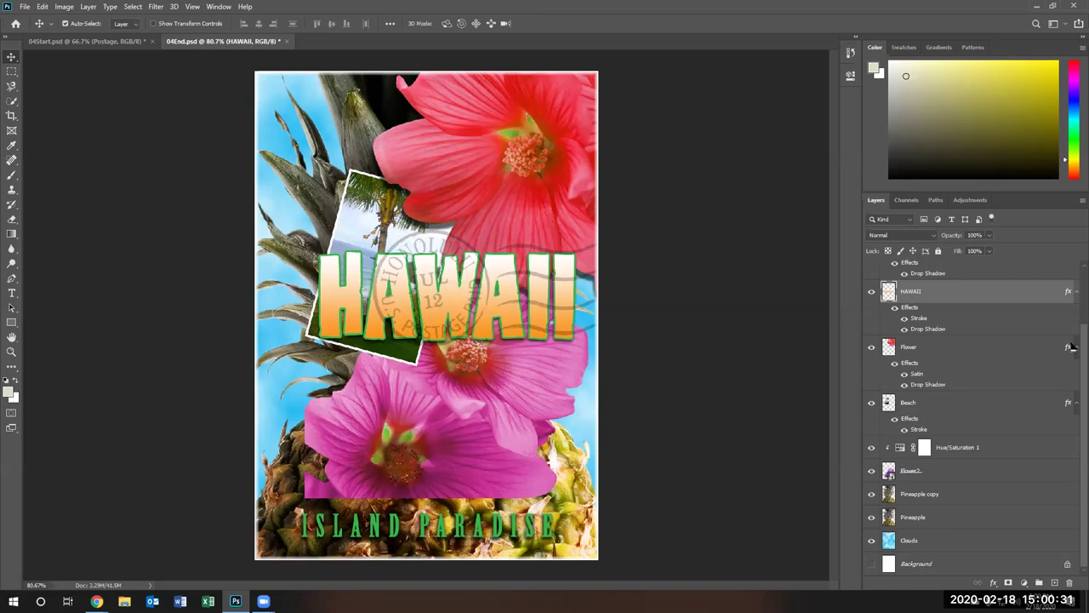
scroll(1074, 303, up, 3)
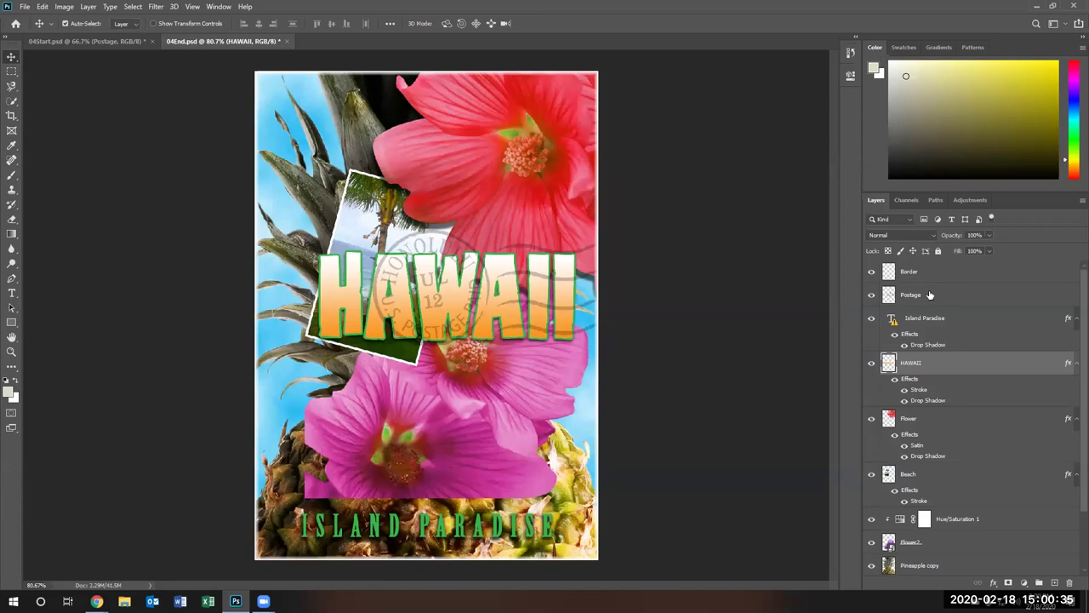
click(931, 297)
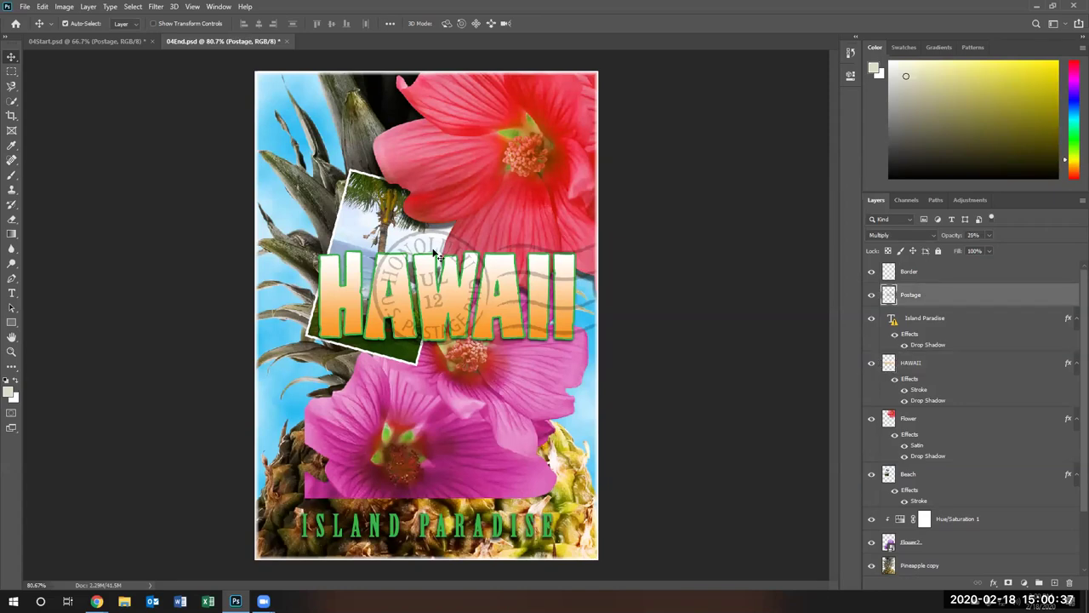
Step: Hide the Border layer and move the ISLAND PARADISE text up across the HAWAII letters
click(871, 272)
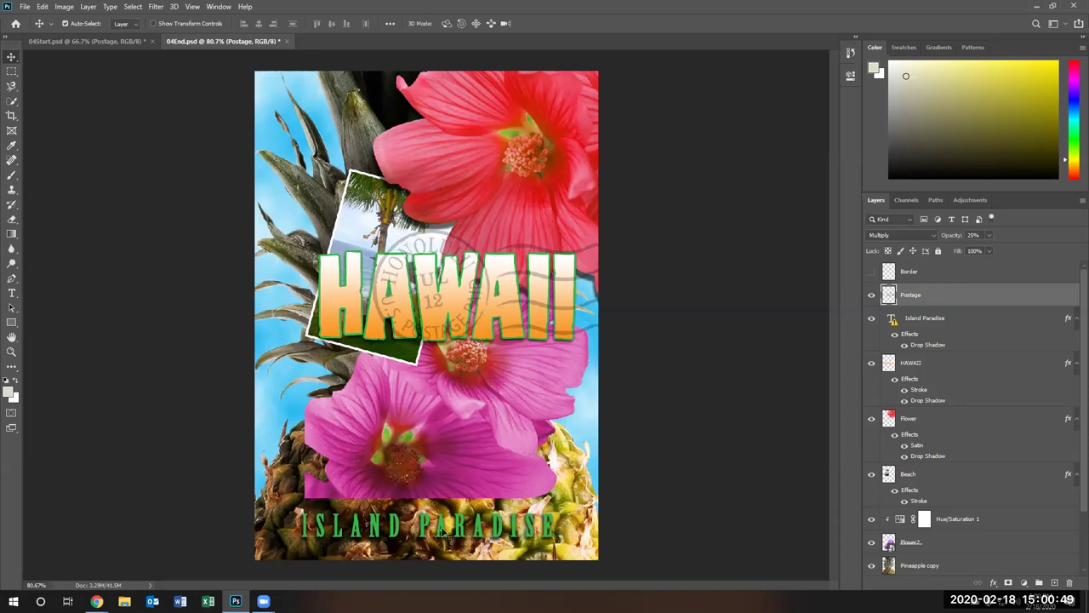
drag(446, 526, 467, 372)
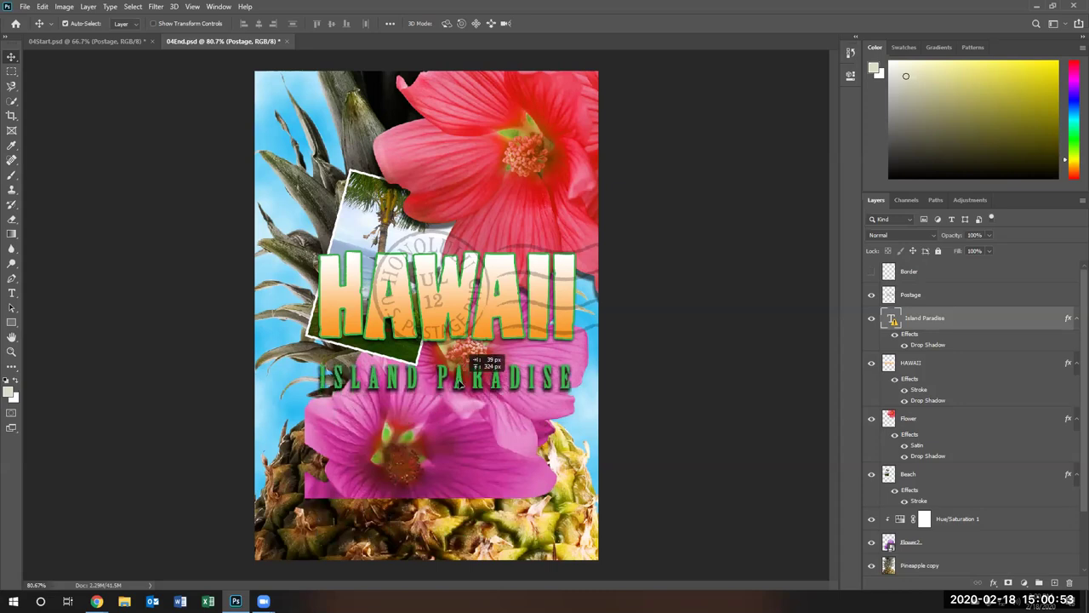
drag(459, 384, 459, 338)
drag(459, 312, 461, 294)
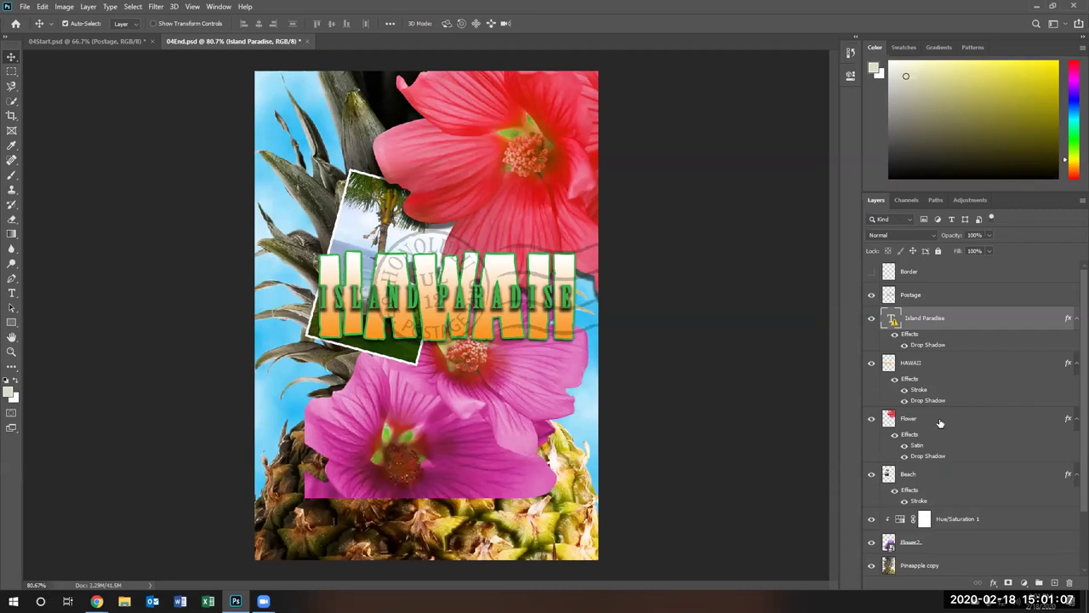
Step: Stack HAWAII above Island Paradise, move both titles back down, and put the flower lower left
drag(912, 364, 911, 312)
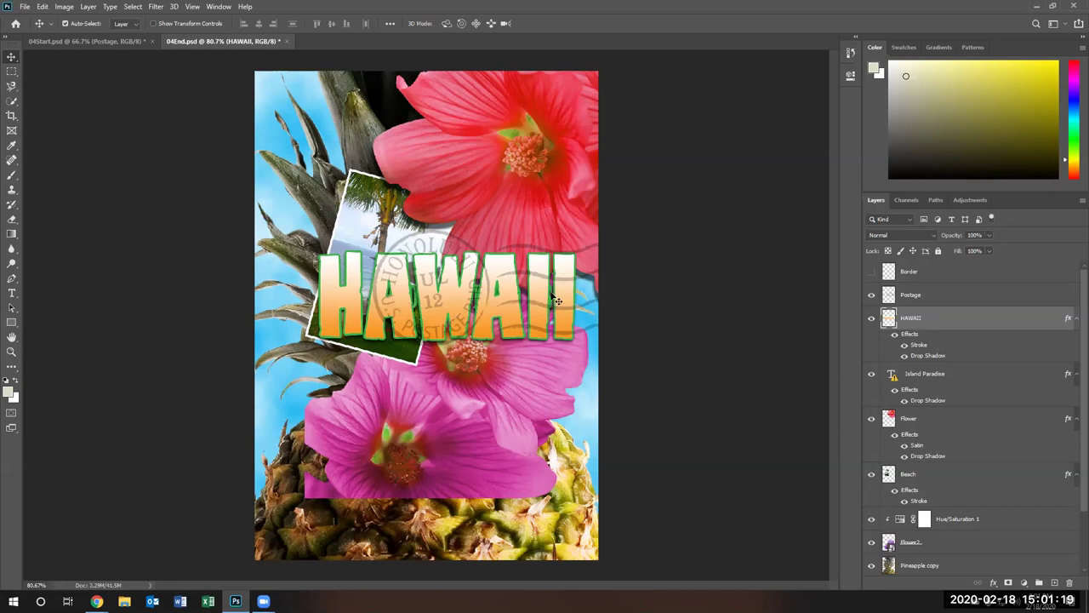
drag(555, 300, 549, 534)
drag(544, 336, 516, 515)
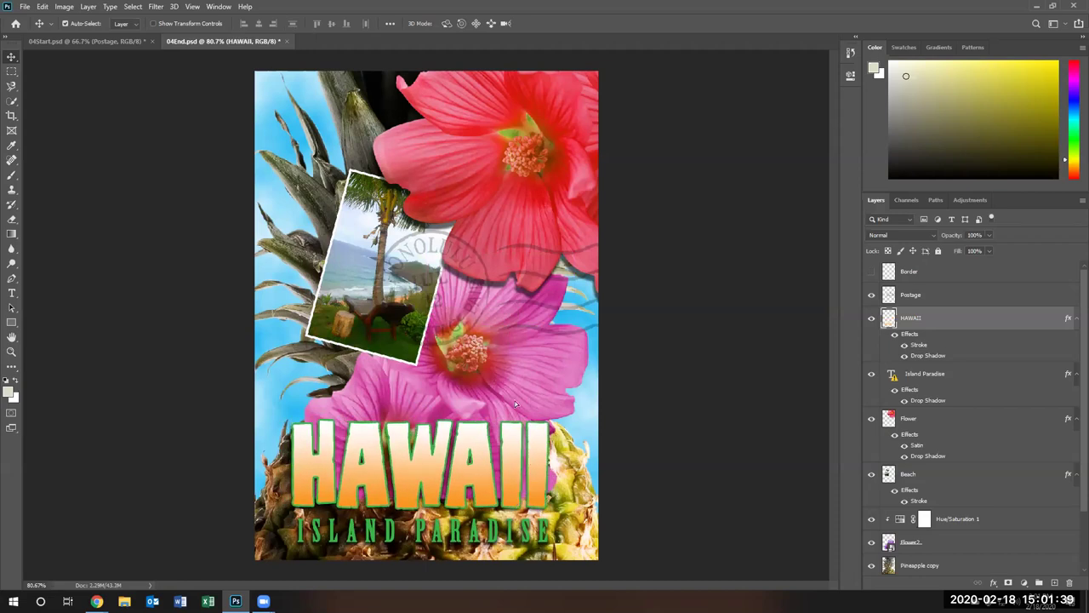
drag(536, 400, 398, 574)
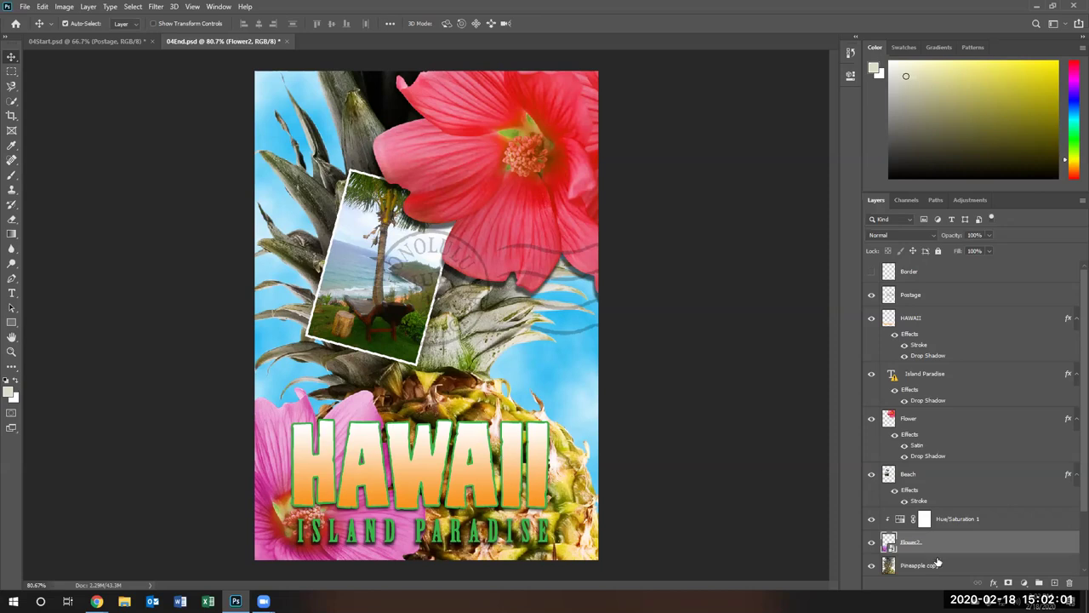
Step: Raise Pineapple copy and Pineapple together to just below Postage, then show the Border layer again
scroll(1072, 476, down, 2)
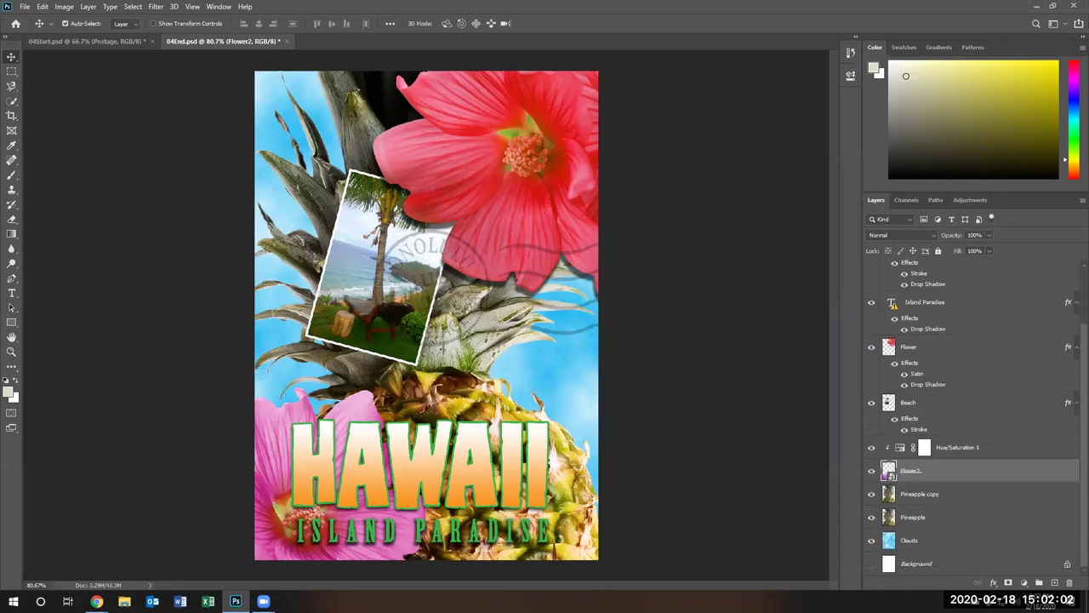
click(975, 496)
shift+click(974, 525)
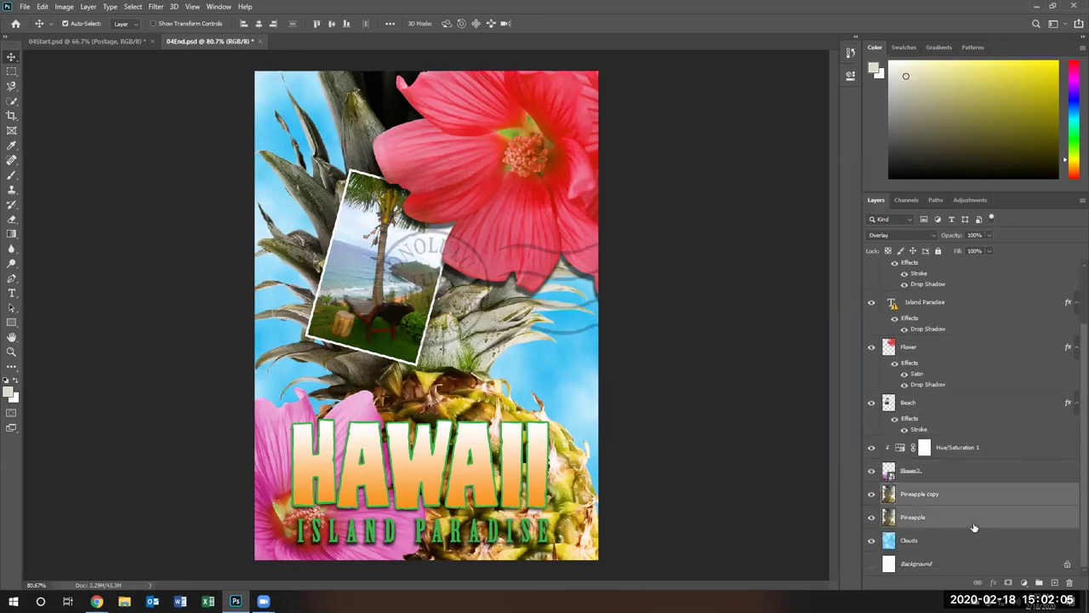
drag(979, 494, 967, 310)
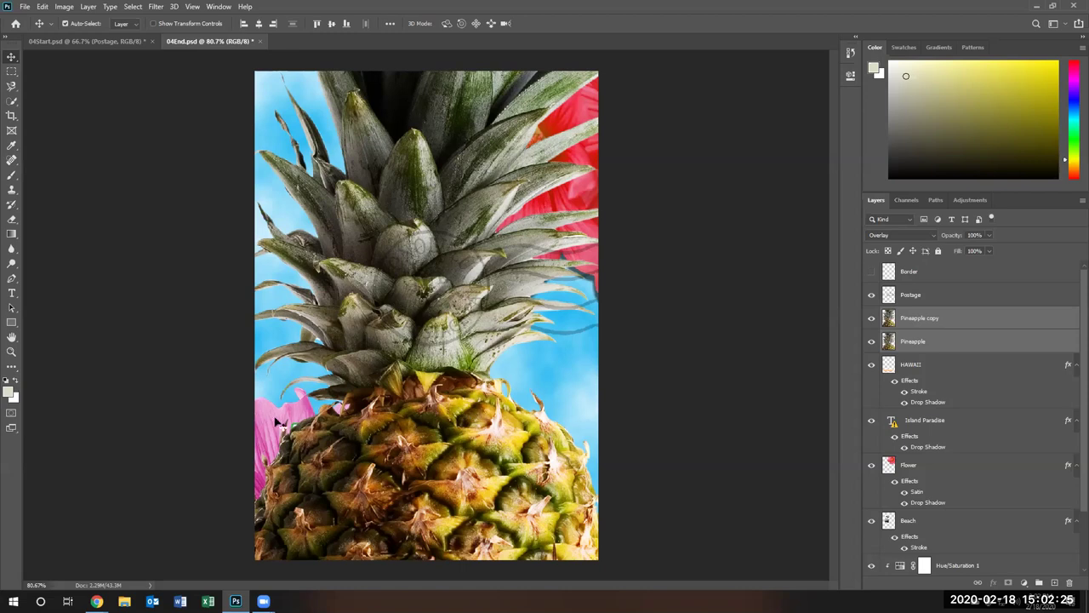
click(871, 271)
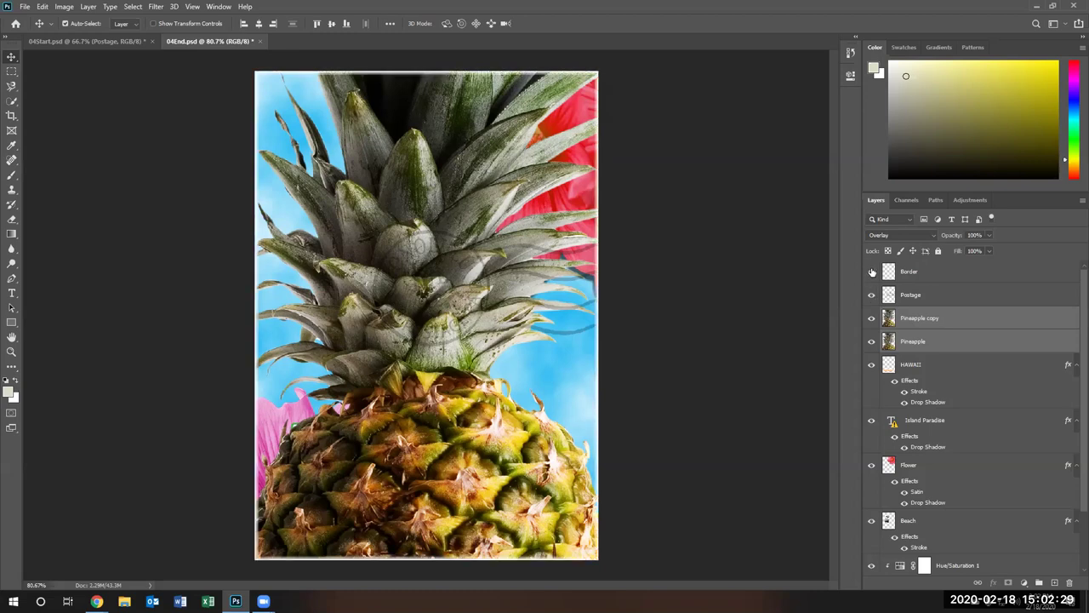